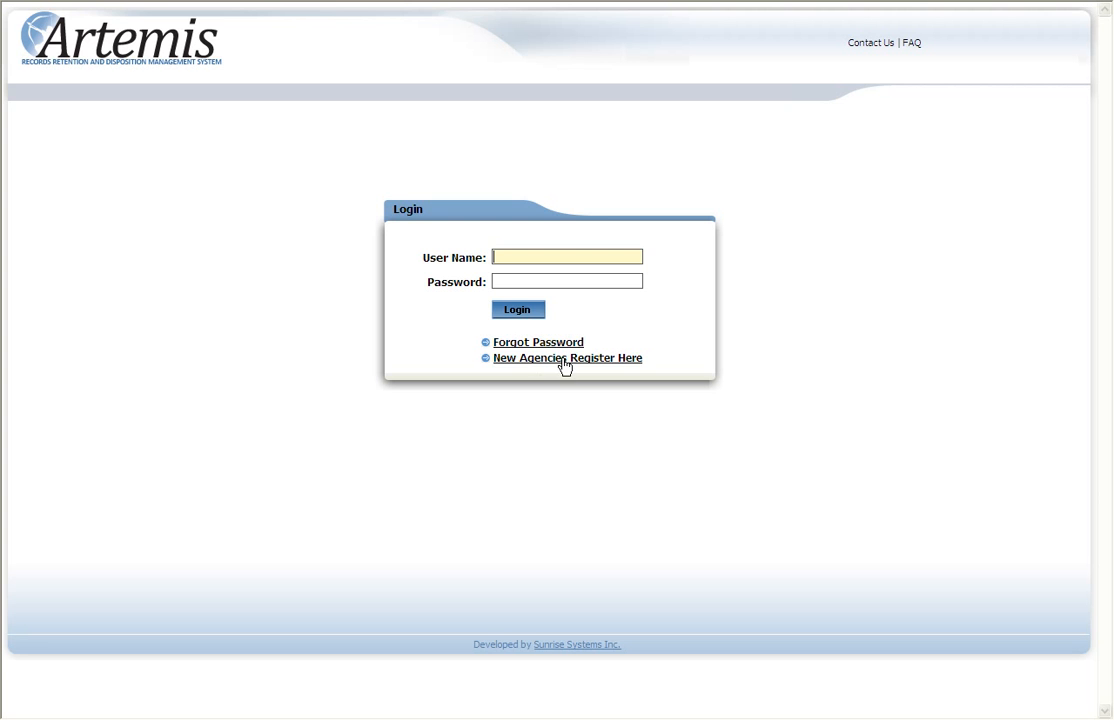
# Open the new agency registration form and answer Yes to being the organization's Records Manager
pyautogui.click(563, 360)
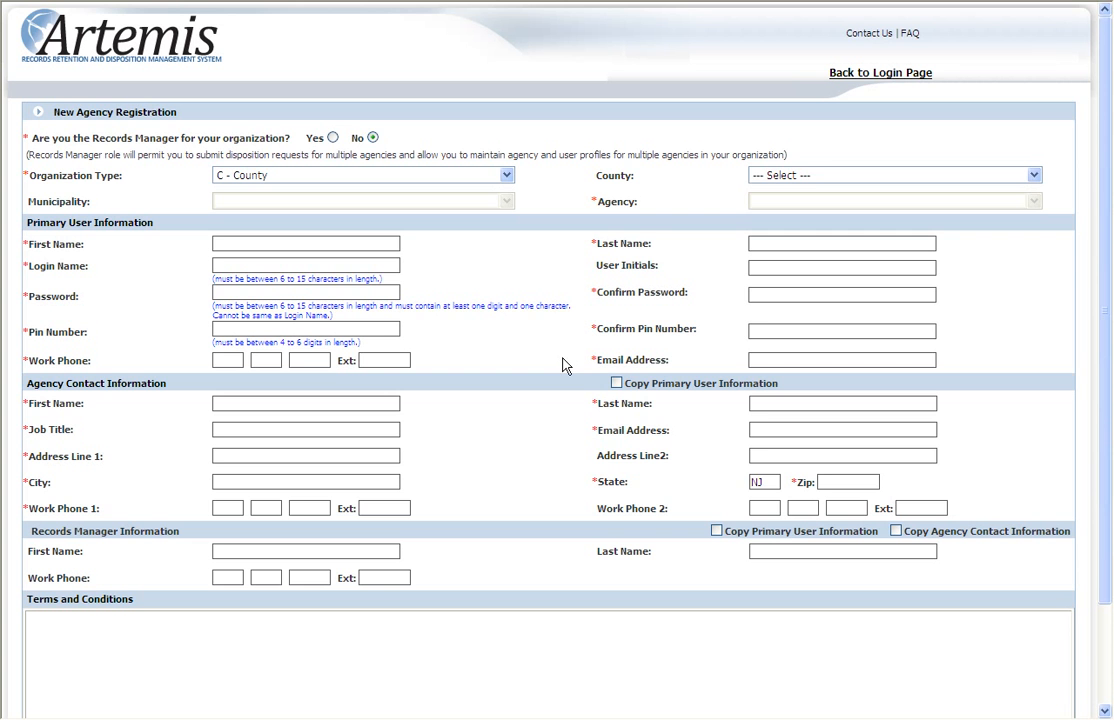
pyautogui.scroll(-1, 720, 452)
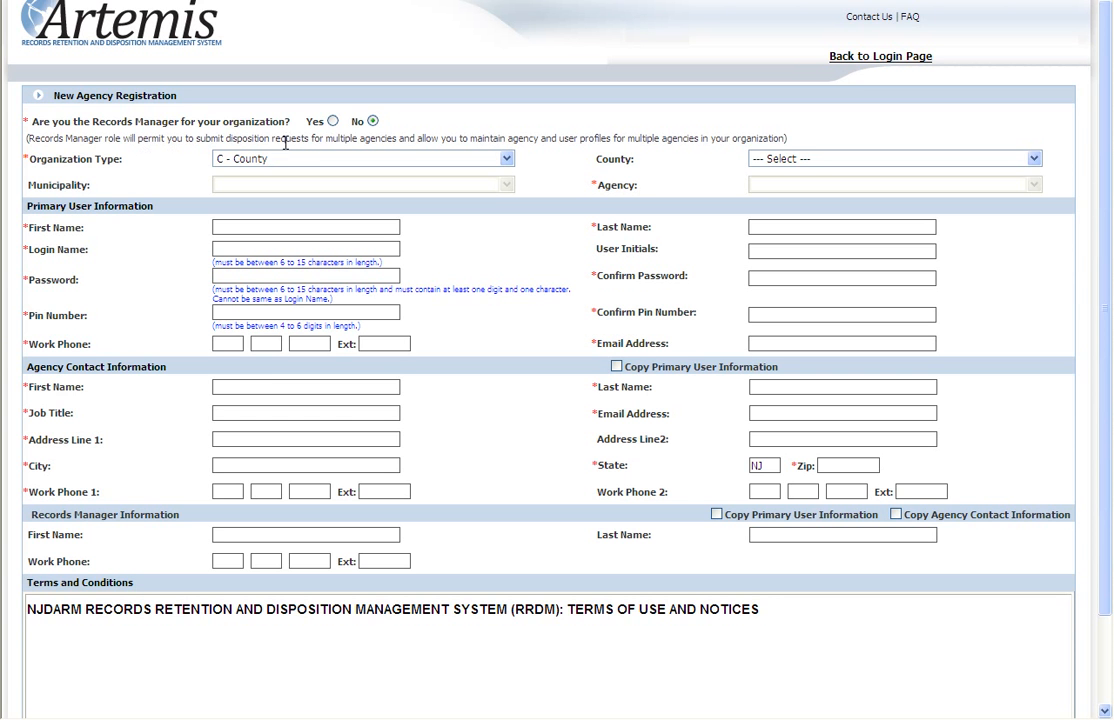
pyautogui.click(333, 122)
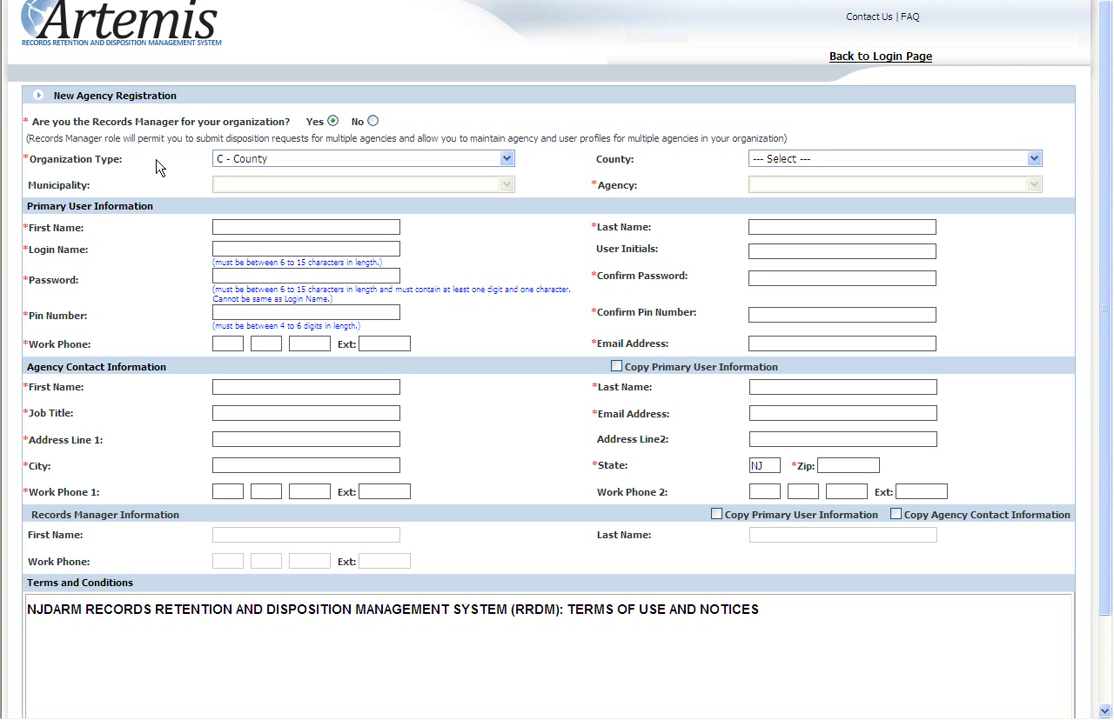
# Set the organization type to M - Municipality, the county to Monmouth and the municipality to Roosevelt Boro
pyautogui.click(507, 160)
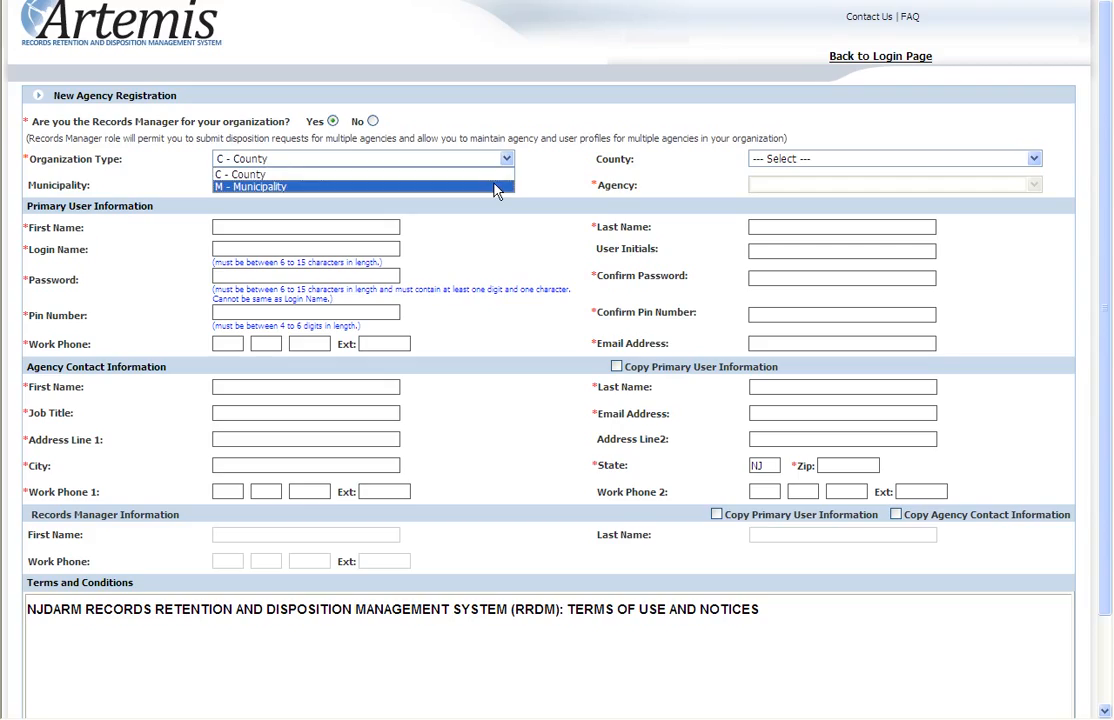
pyautogui.click(494, 186)
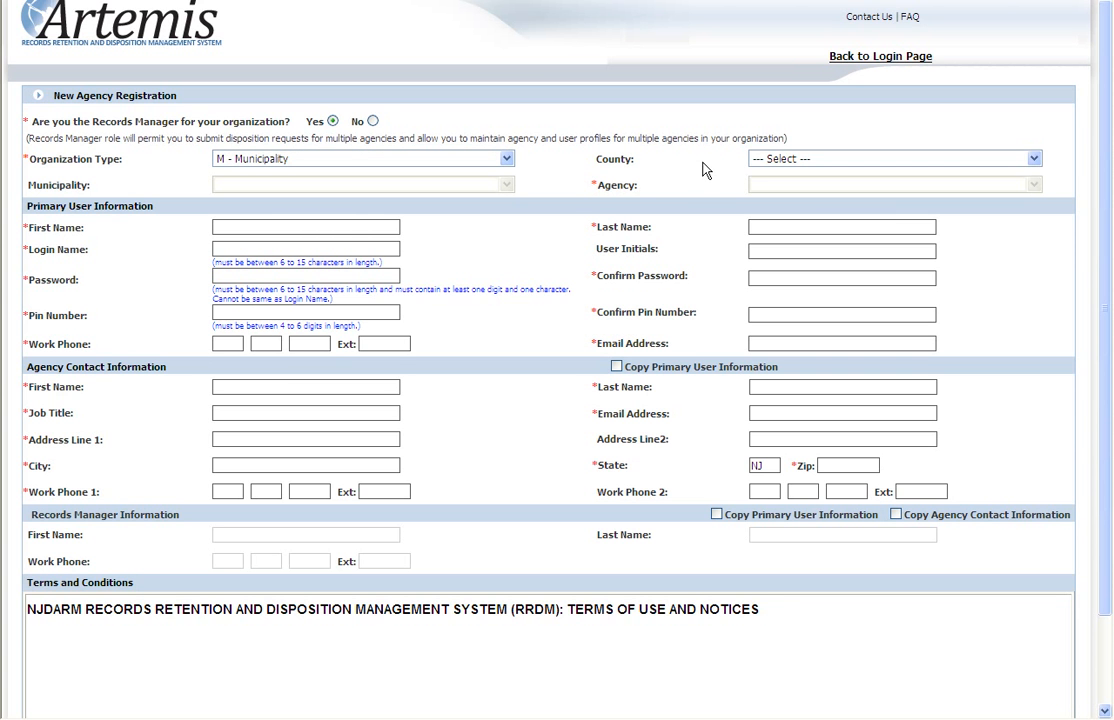
pyautogui.click(1034, 161)
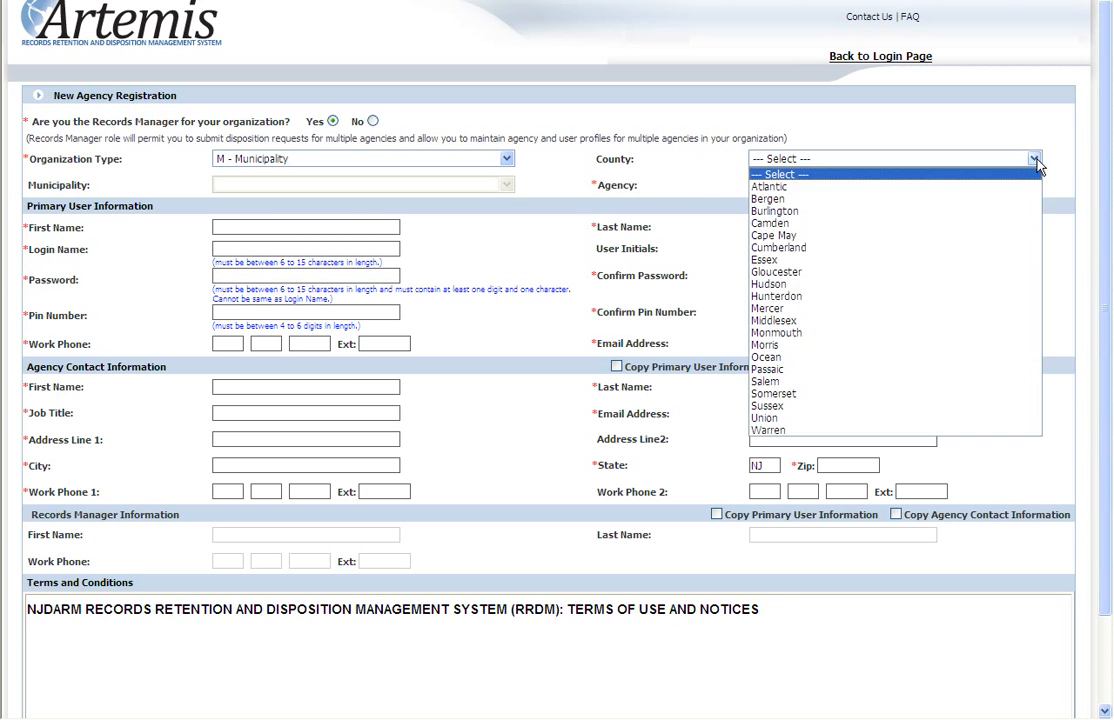
pyautogui.click(997, 334)
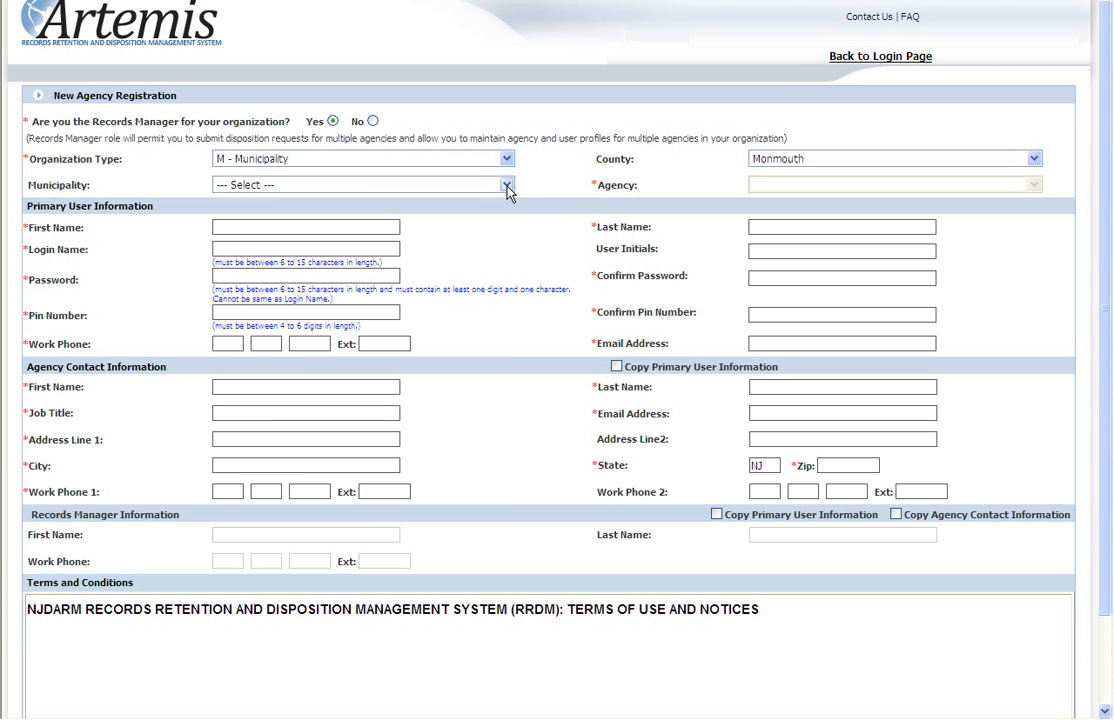
pyautogui.click(507, 187)
pyautogui.scroll(-4, 440, 475)
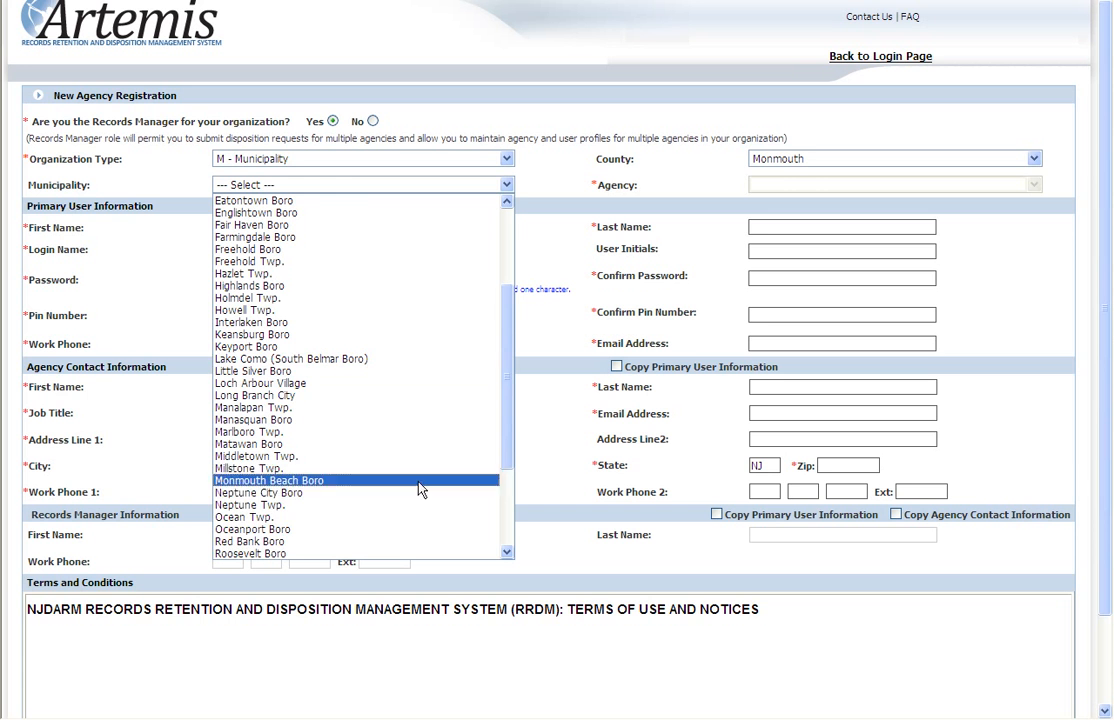
pyautogui.click(413, 553)
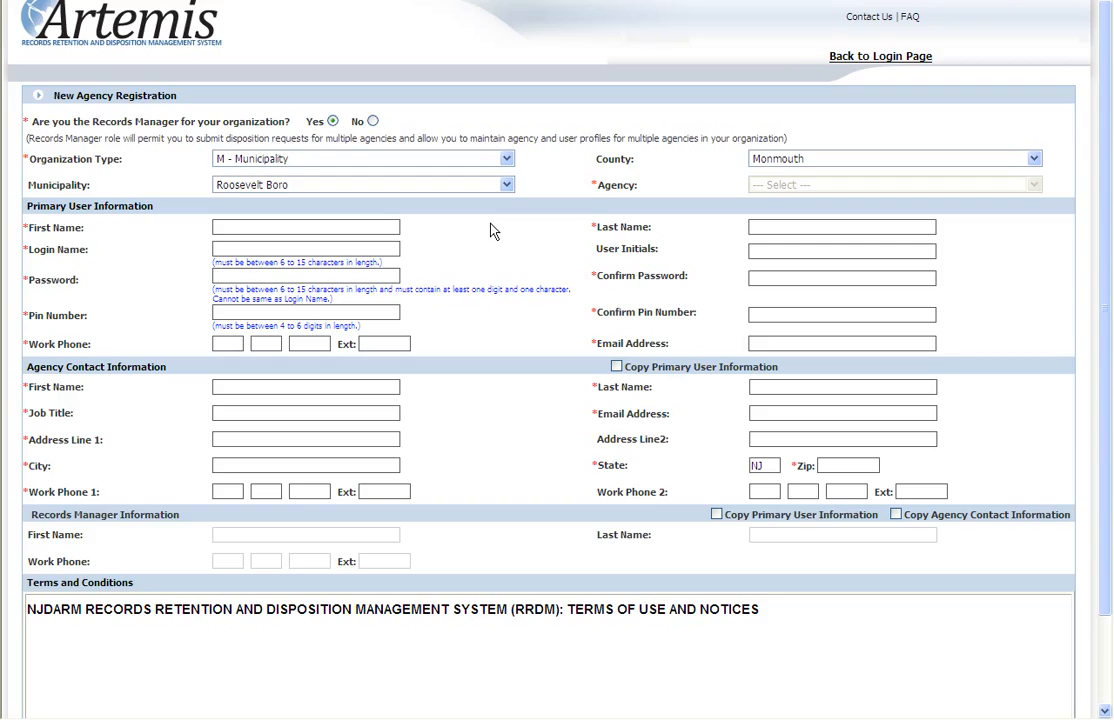
# Enter the primary user's first name, last name, login name and user initials
pyautogui.click(261, 226)
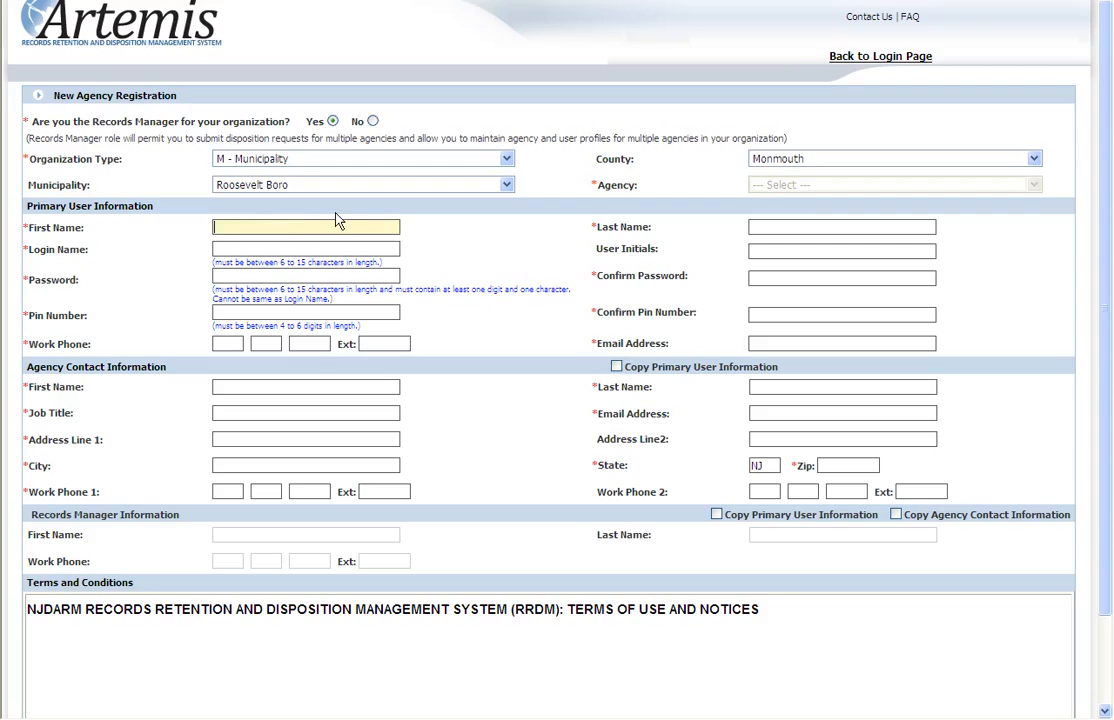
pyautogui.write('John')
pyautogui.press('Tab')
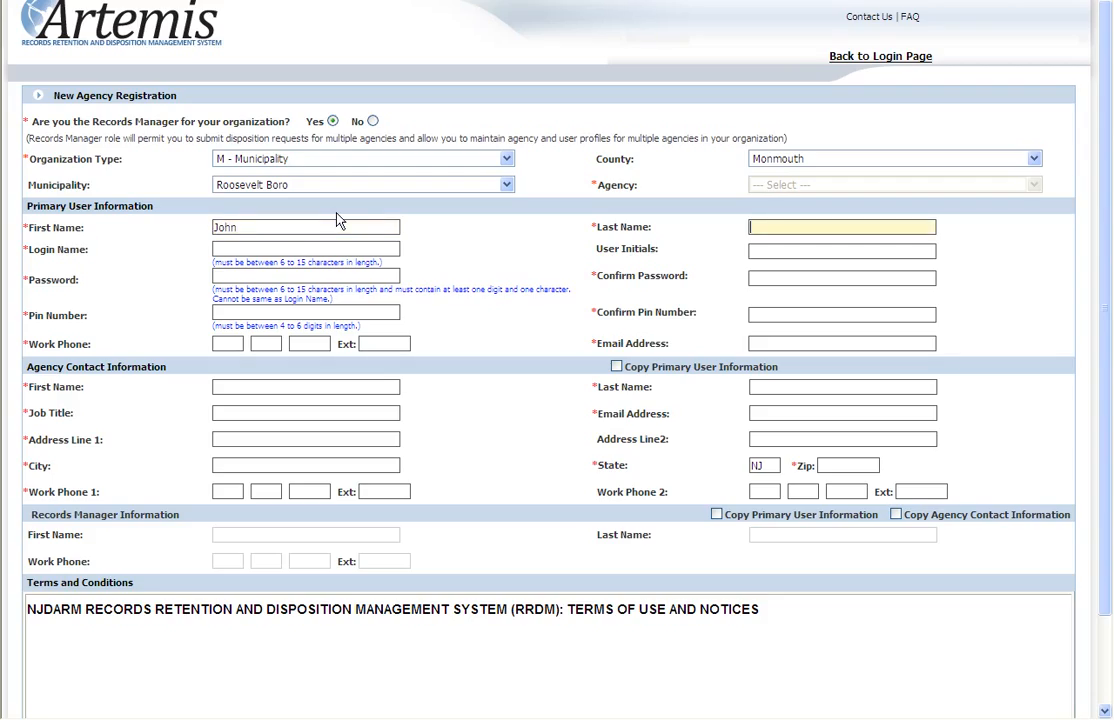
pyautogui.write('Smith')
pyautogui.press('Tab')
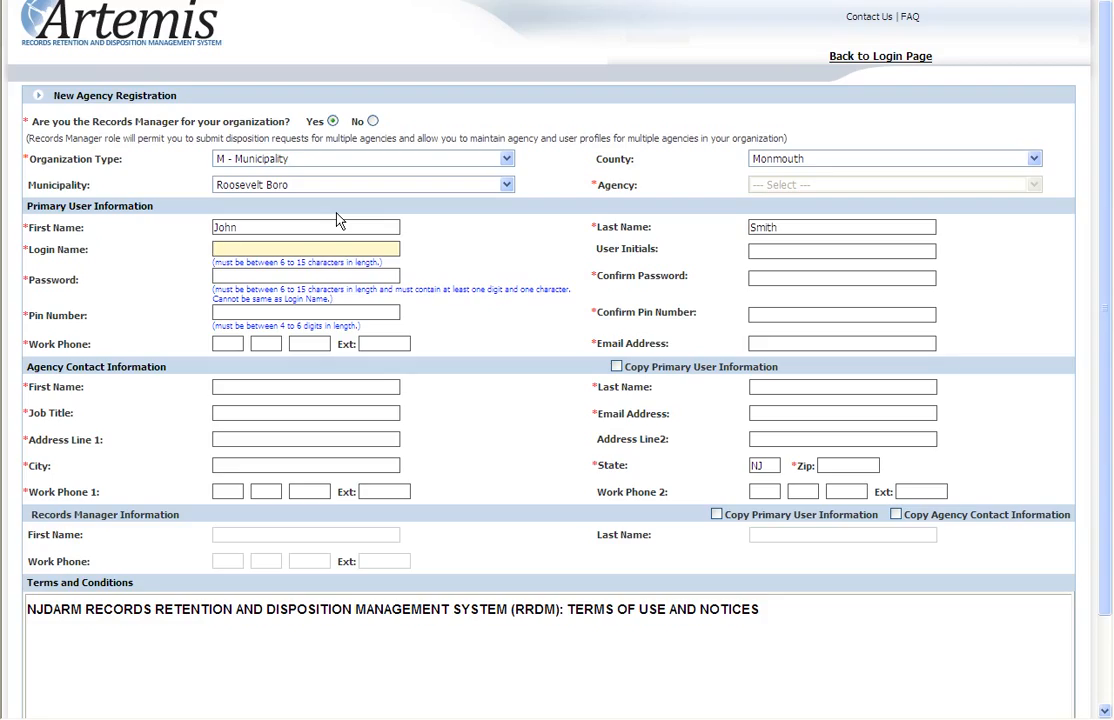
pyautogui.write('jsmith')
pyautogui.press('Tab')
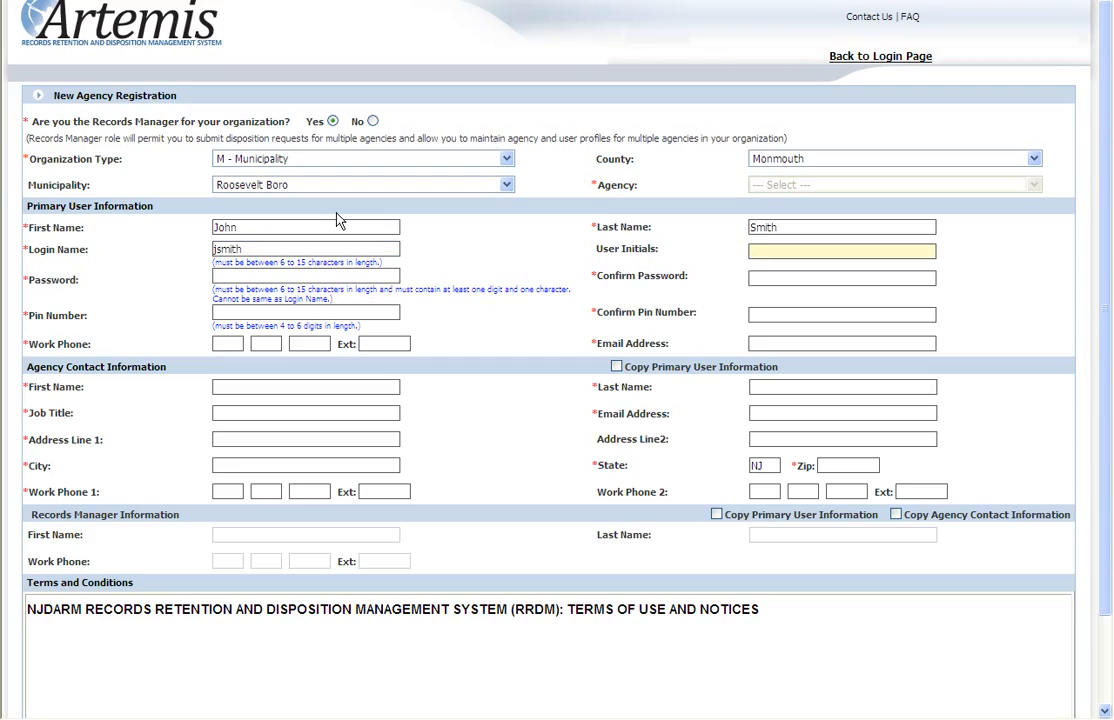
pyautogui.write('JJS')
pyautogui.press('Tab')
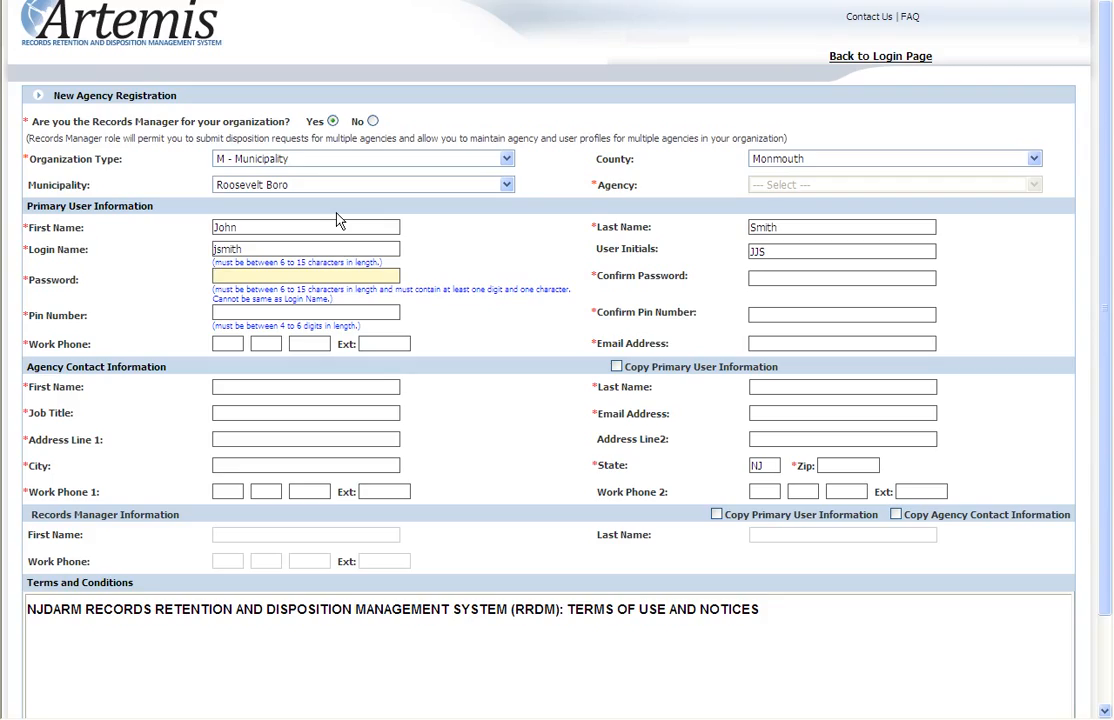
# Enter and confirm the primary user's password and PIN number
pyautogui.write('password')
pyautogui.press('Tab')
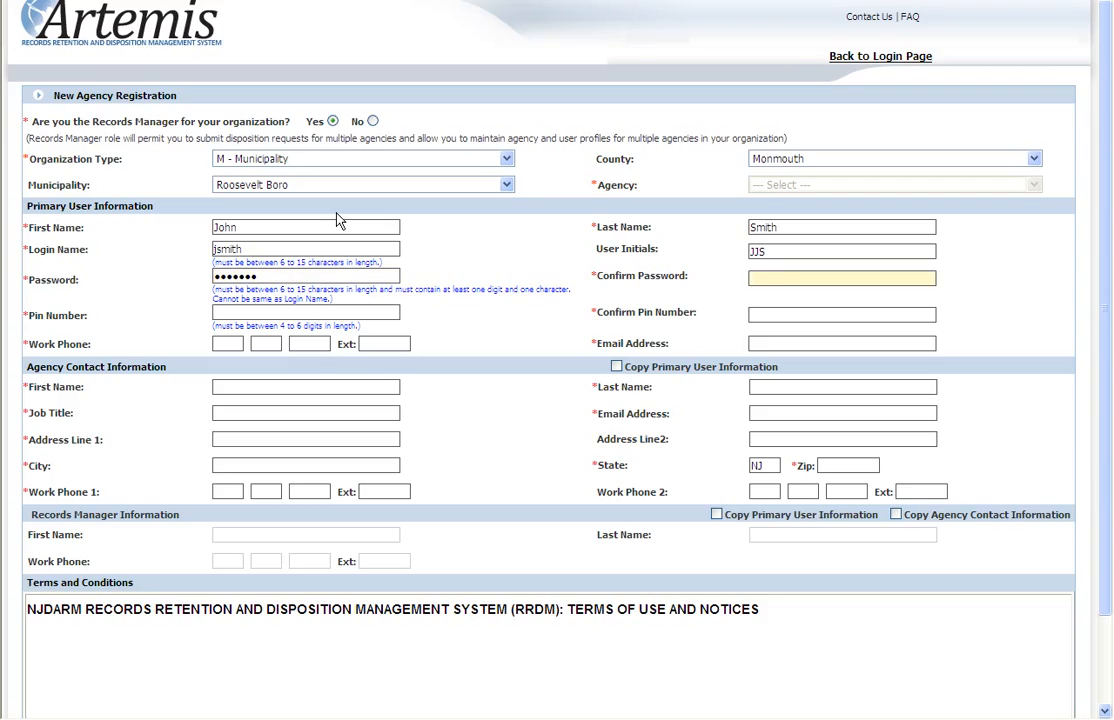
pyautogui.write('password')
pyautogui.press('Tab')
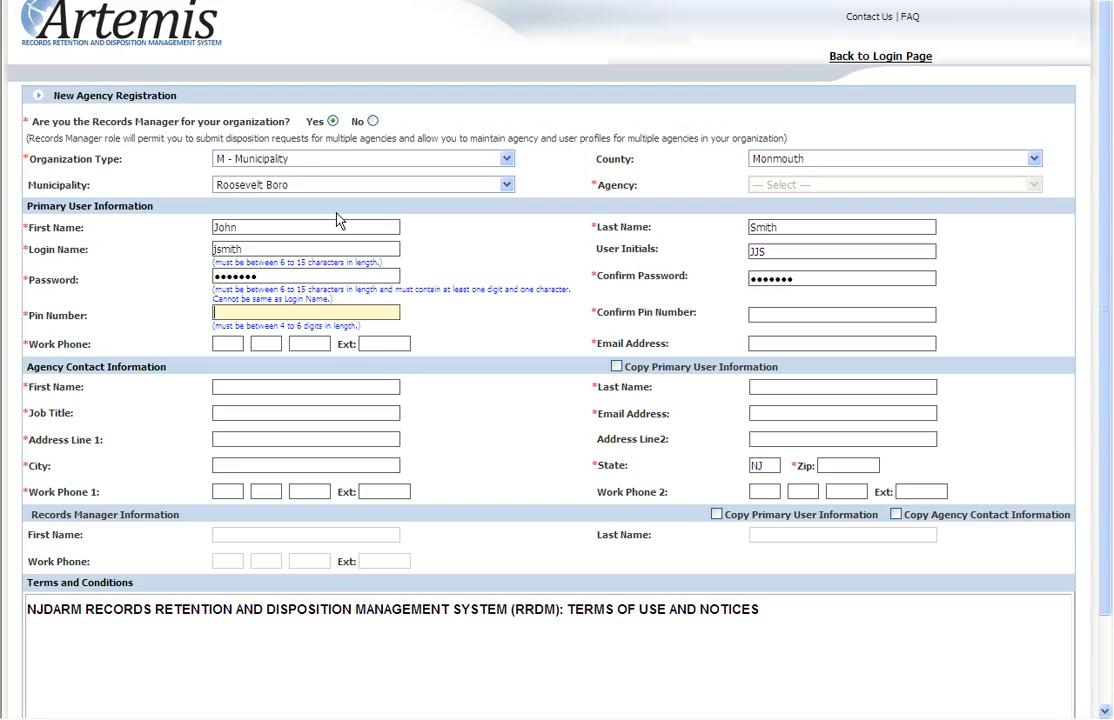
pyautogui.write('1234')
pyautogui.press('Tab')
pyautogui.write('1234')
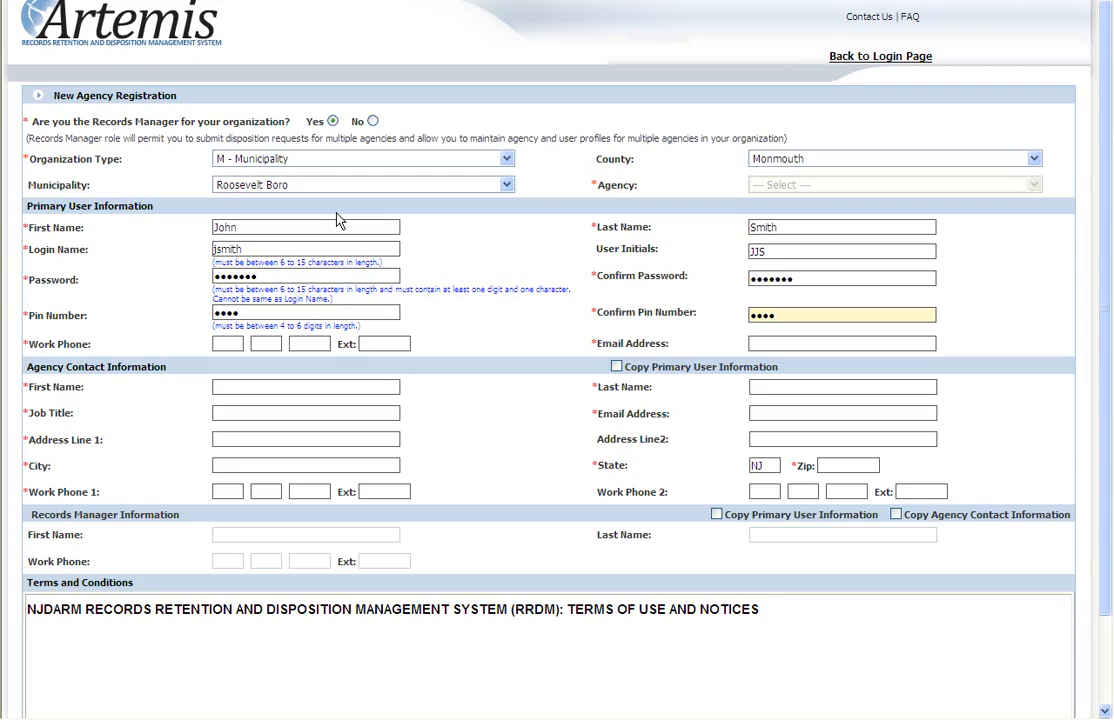
# Fill in the primary user's work phone number and email address
pyautogui.press('Tab')
pyautogui.write('732')
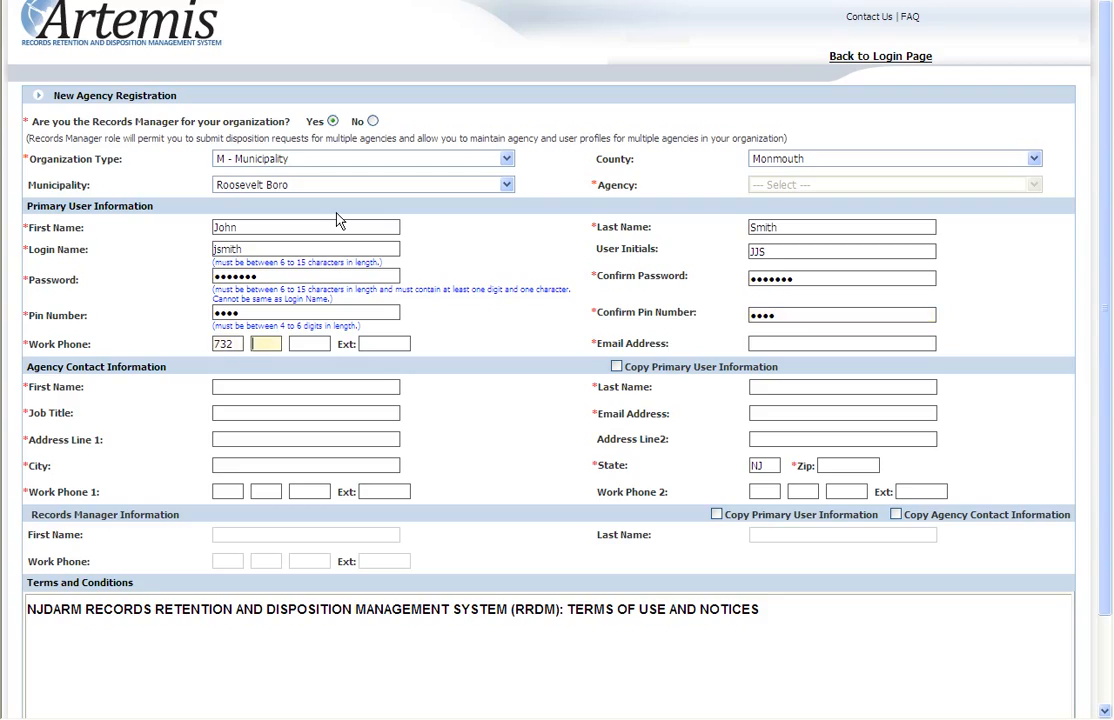
pyautogui.write('5551212')
pyautogui.press('Tab')
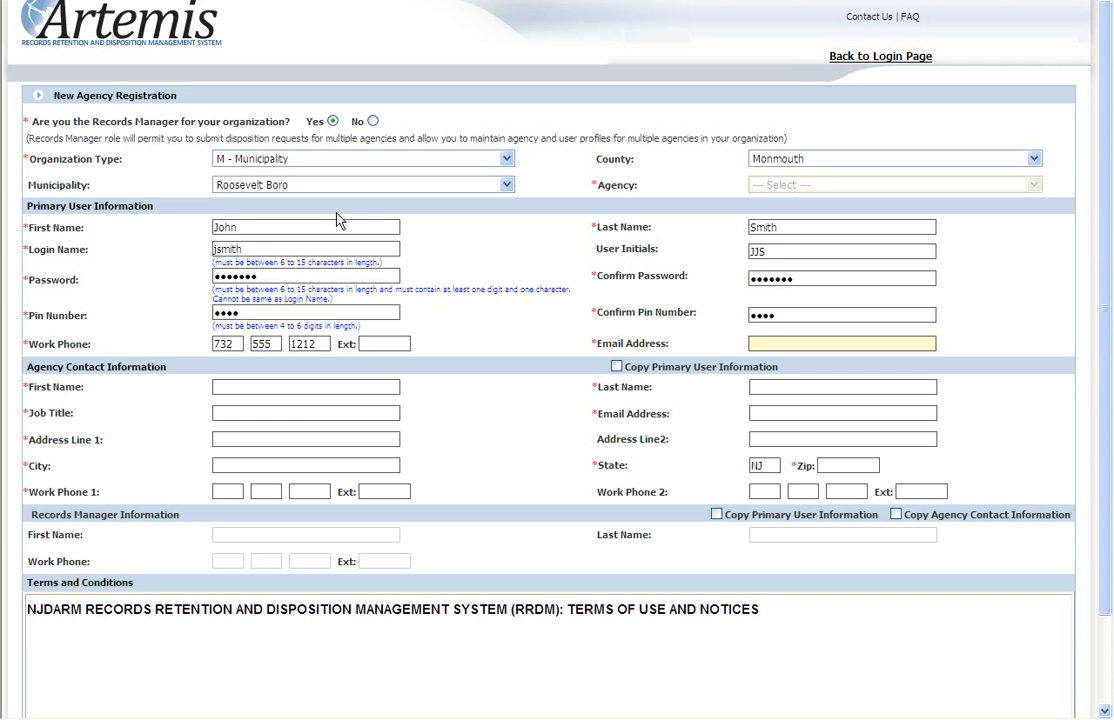
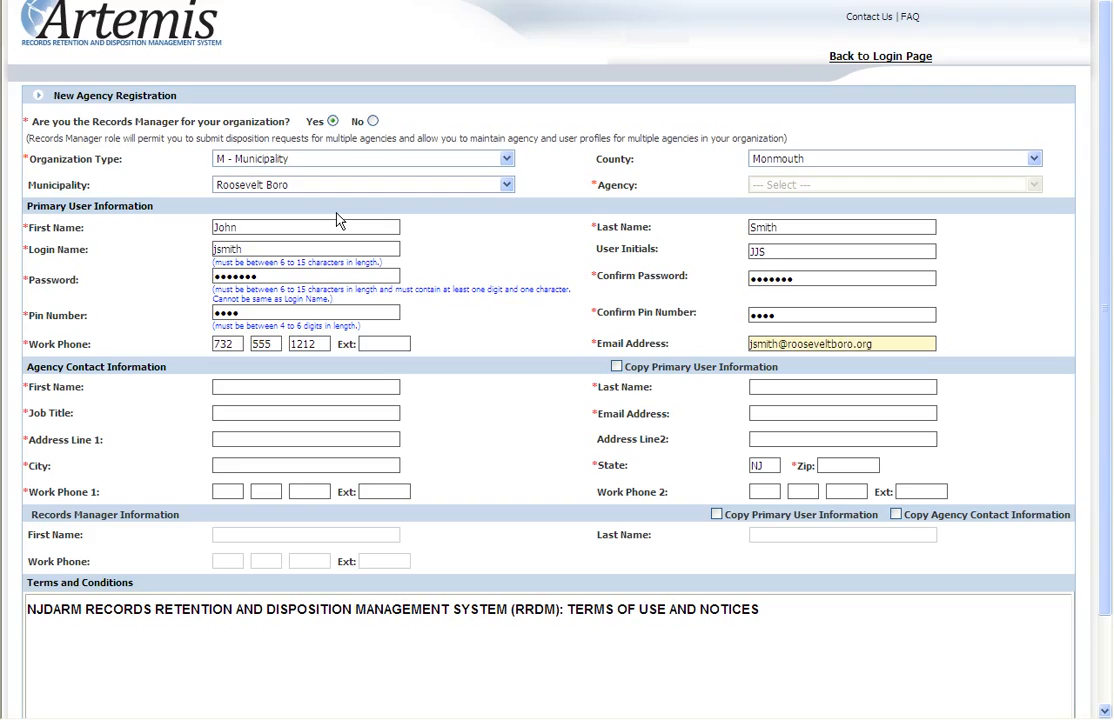
pyautogui.click(497, 394)
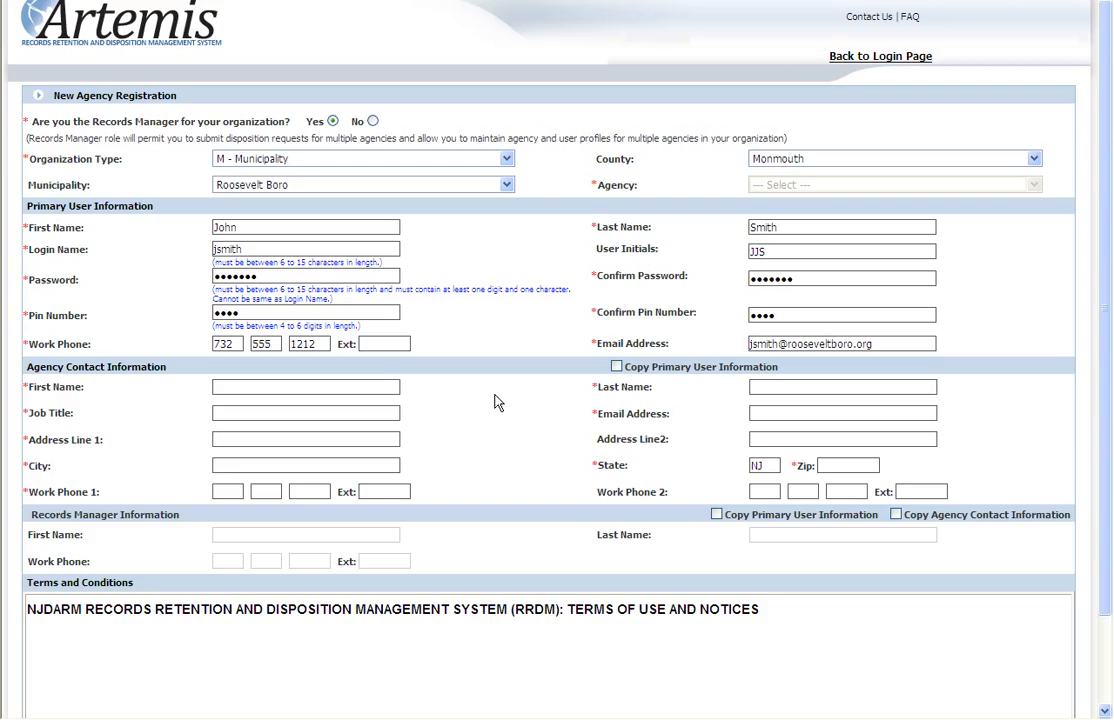
# Copy the primary user information into the agency contact section and set the contact's job title to Township Clerk
pyautogui.click(616, 368)
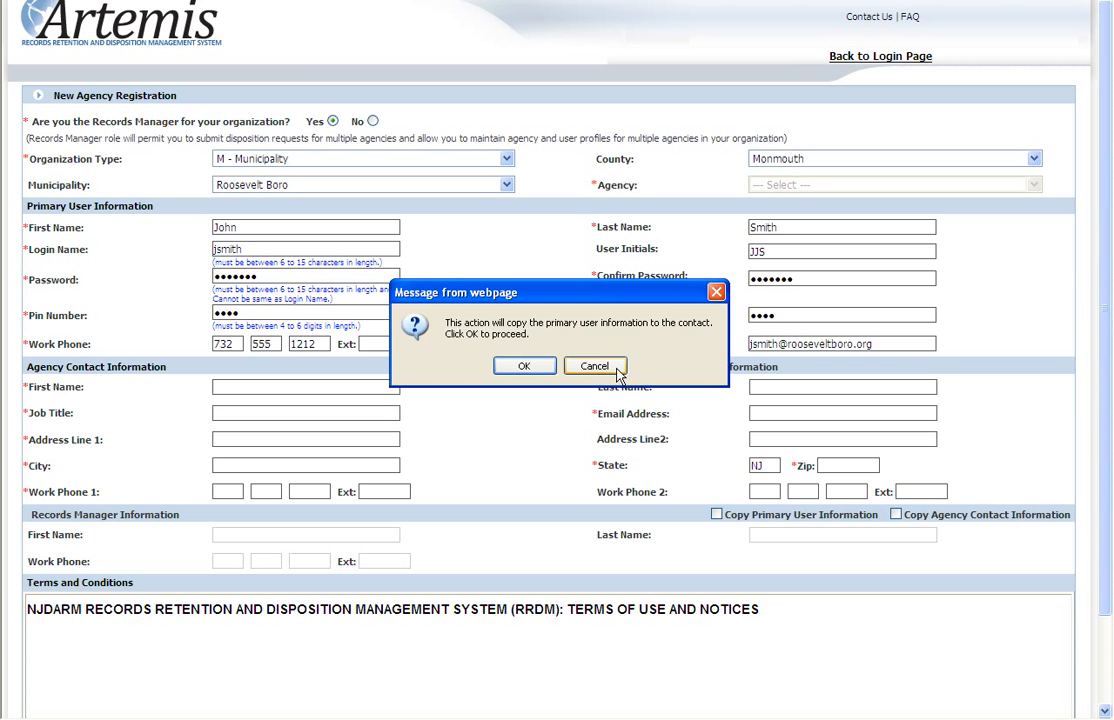
pyautogui.click(522, 369)
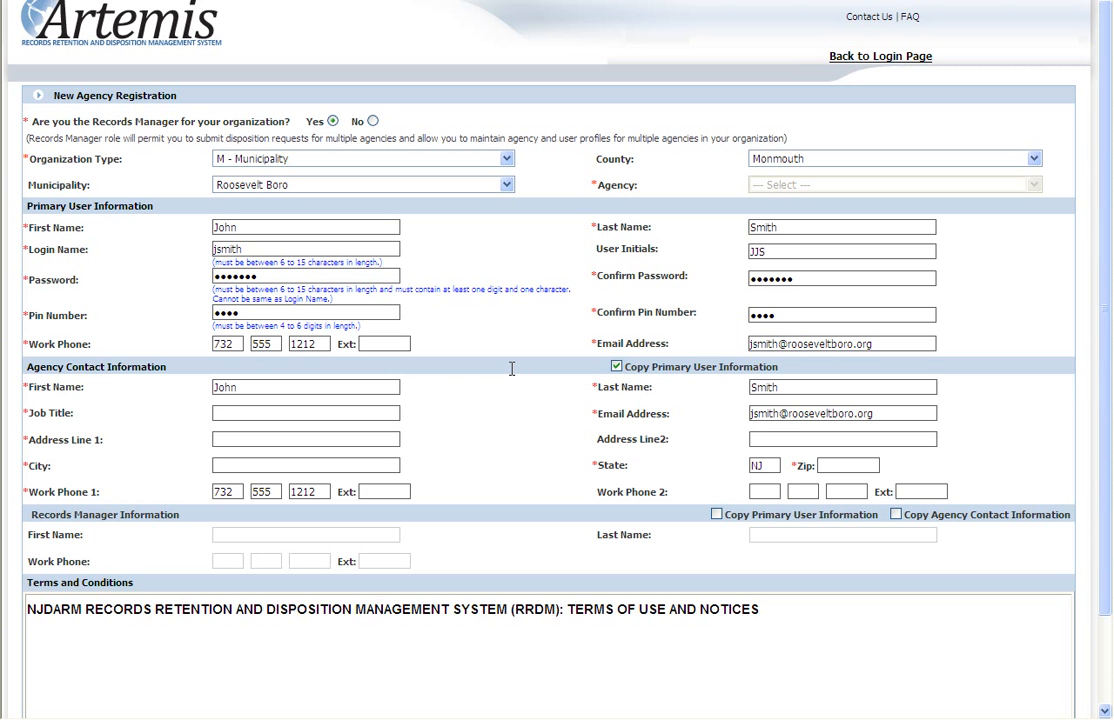
pyautogui.click(261, 411)
pyautogui.write('Township Clerk')
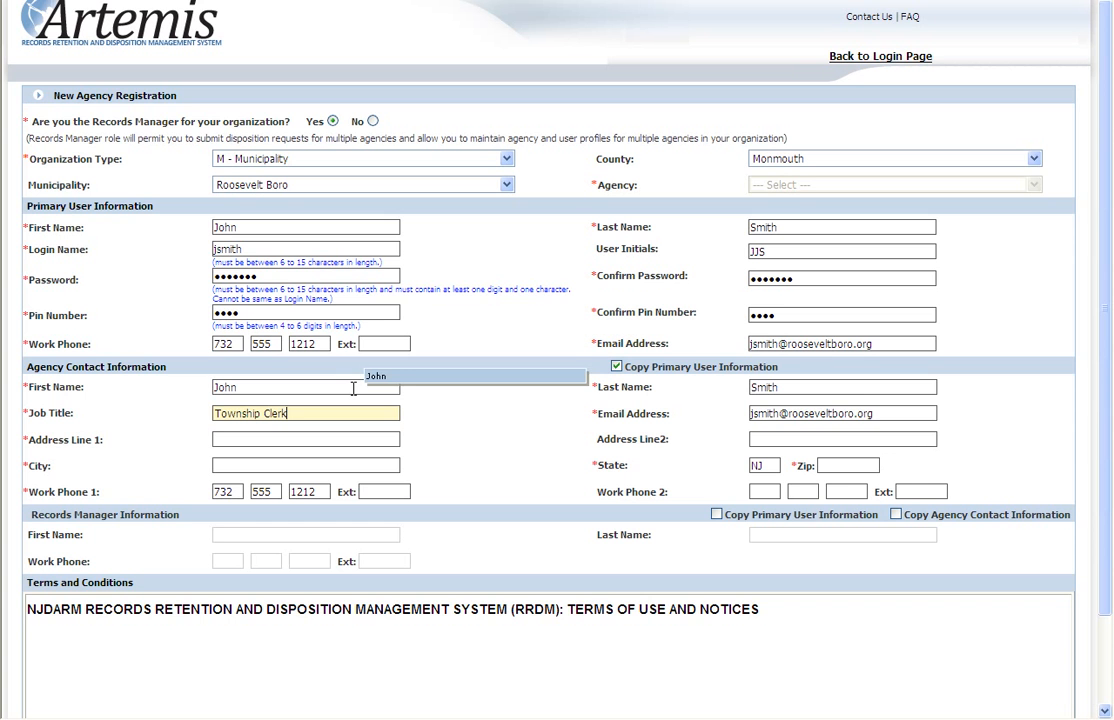
# Fill in the agency contact's street address, city and ZIP code, leaving the second address line empty
pyautogui.press('Tab')
pyautogui.write('123 Main Street')
pyautogui.press('Tab')
pyautogui.write('Roosevelt')
pyautogui.press('Tab')
pyautogui.press('Tab')
pyautogui.write('12345')
pyautogui.press('Tab')
pyautogui.press('Tab')
pyautogui.press('Tab')
pyautogui.press('Tab')
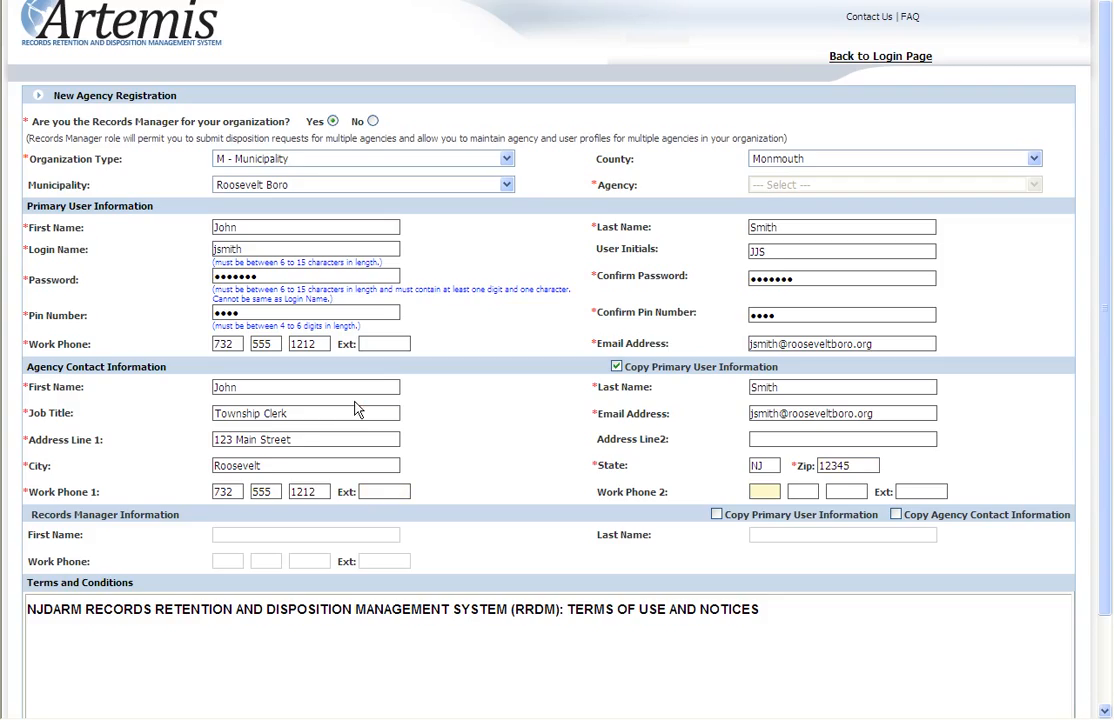
# Copy the primary user information into the Records Manager section and accept the copy prompt
pyautogui.click(530, 528)
pyautogui.click(717, 515)
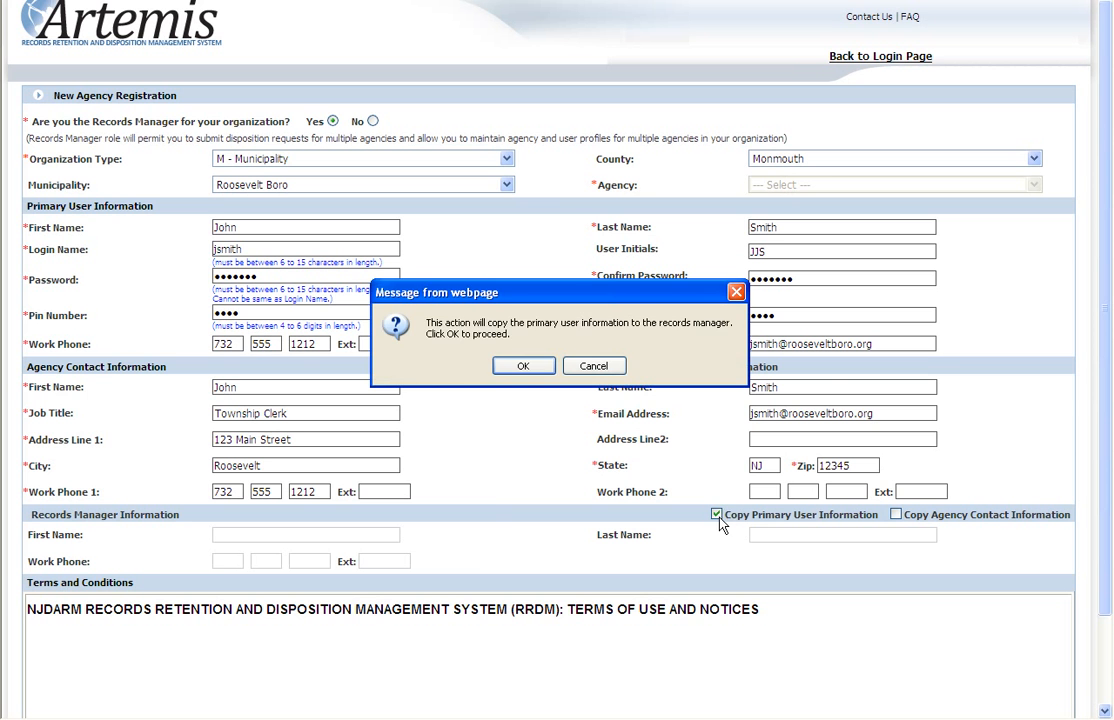
pyautogui.click(526, 370)
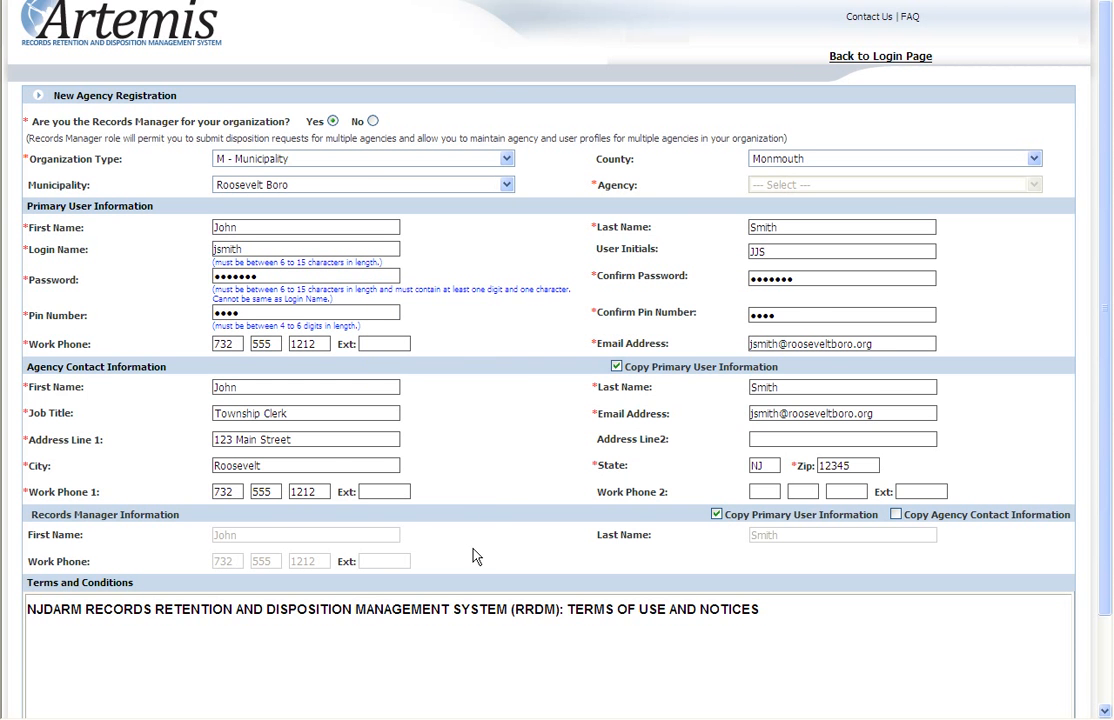
# Accept the terms and conditions and sign the registration with the primary user's full name
pyautogui.scroll(-2, 498, 652)
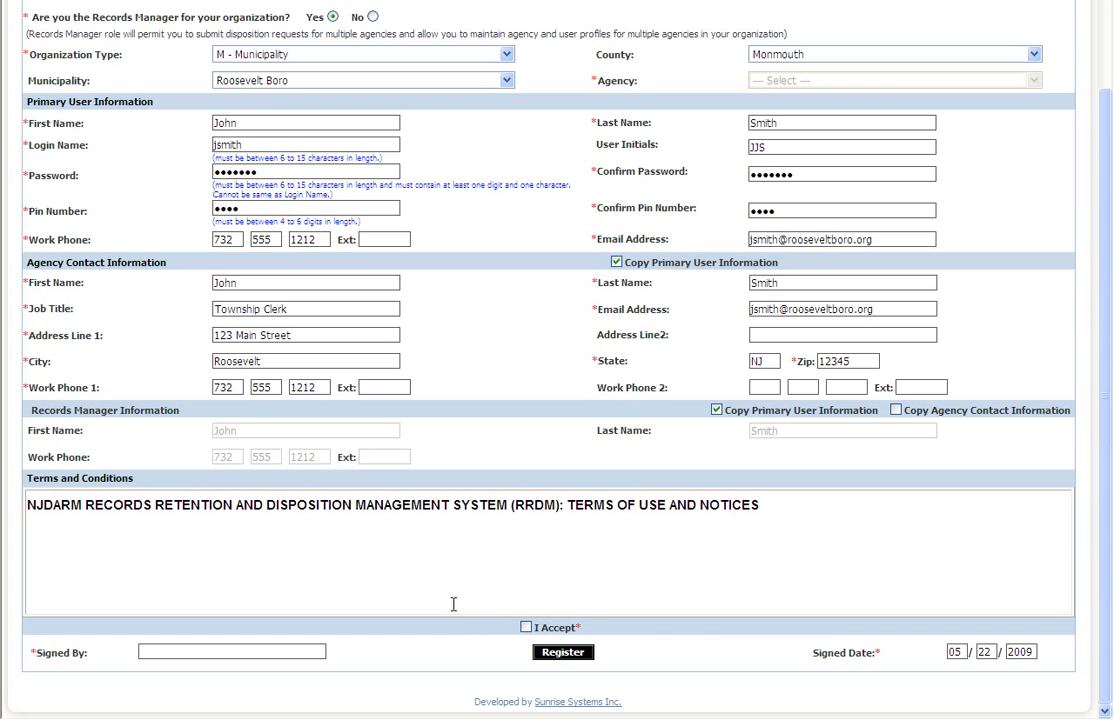
pyautogui.click(526, 627)
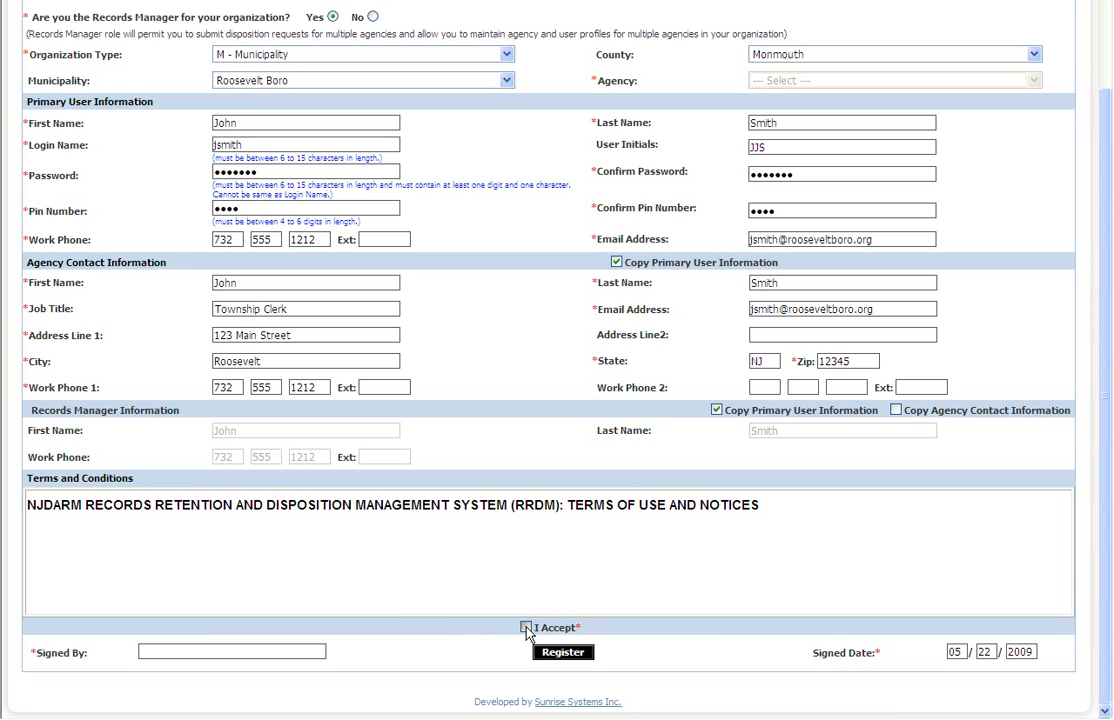
pyautogui.click(204, 648)
pyautogui.write('John J Smith')
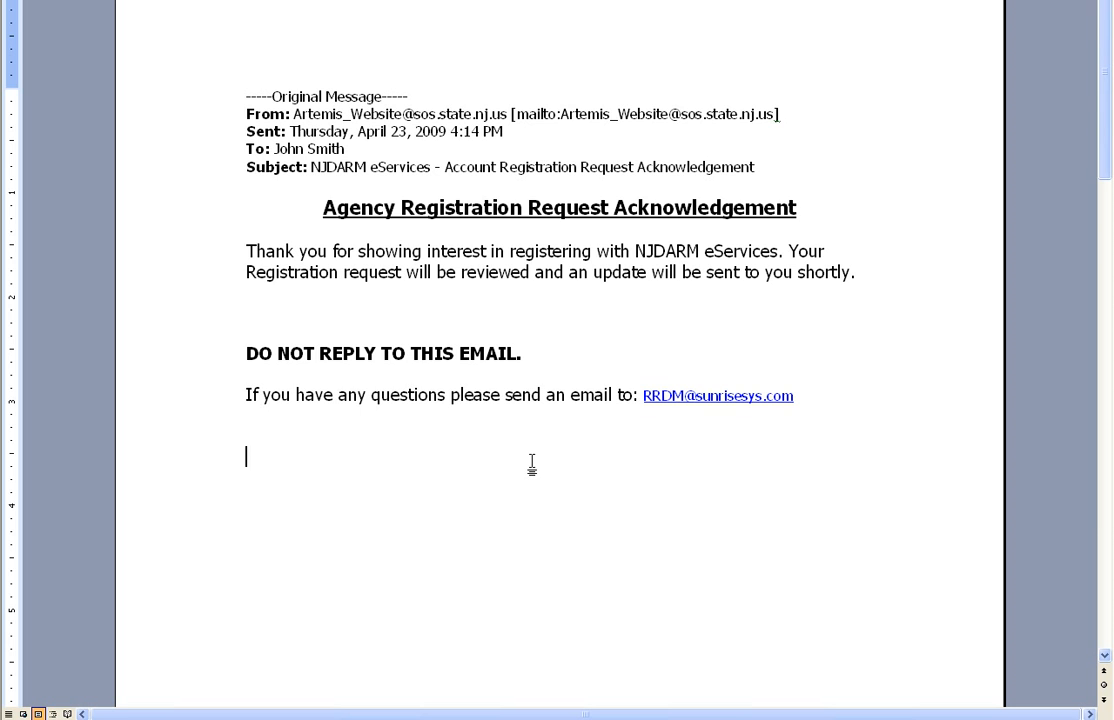
# Review the registration request acknowledgement and the agency registration notification emails, including the login instructions
pyautogui.scroll(-10, 531, 466)
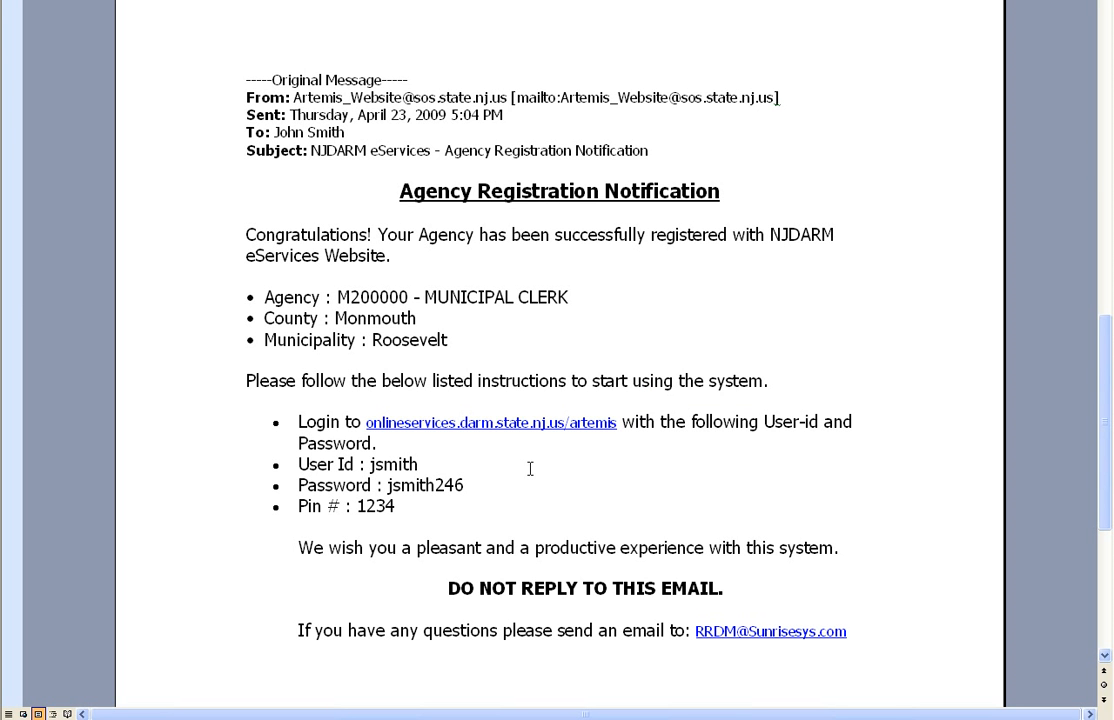
pyautogui.scroll(-1, 530, 468)
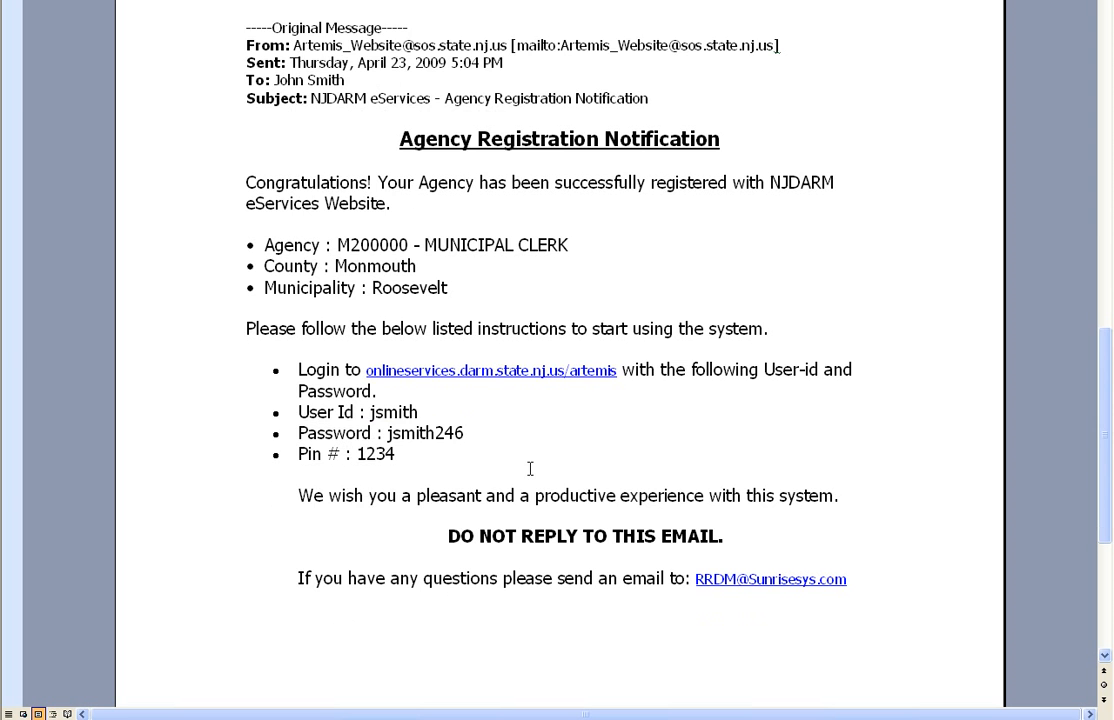